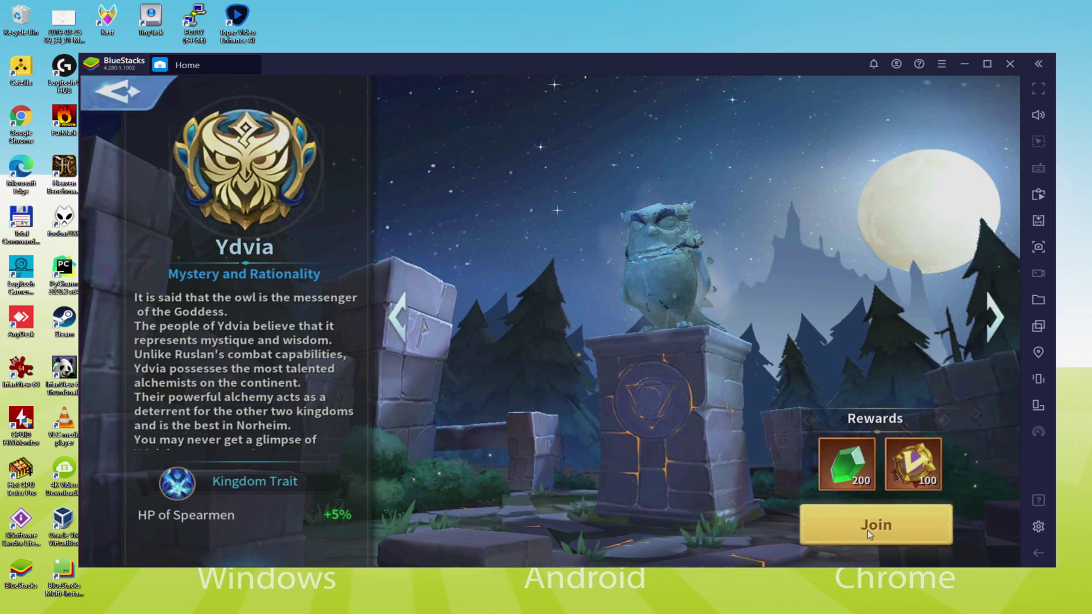
Step: Join the Ydvia kingdom in Infinity Kingdom
{"action": "left_click", "coordinate": [868, 530]}
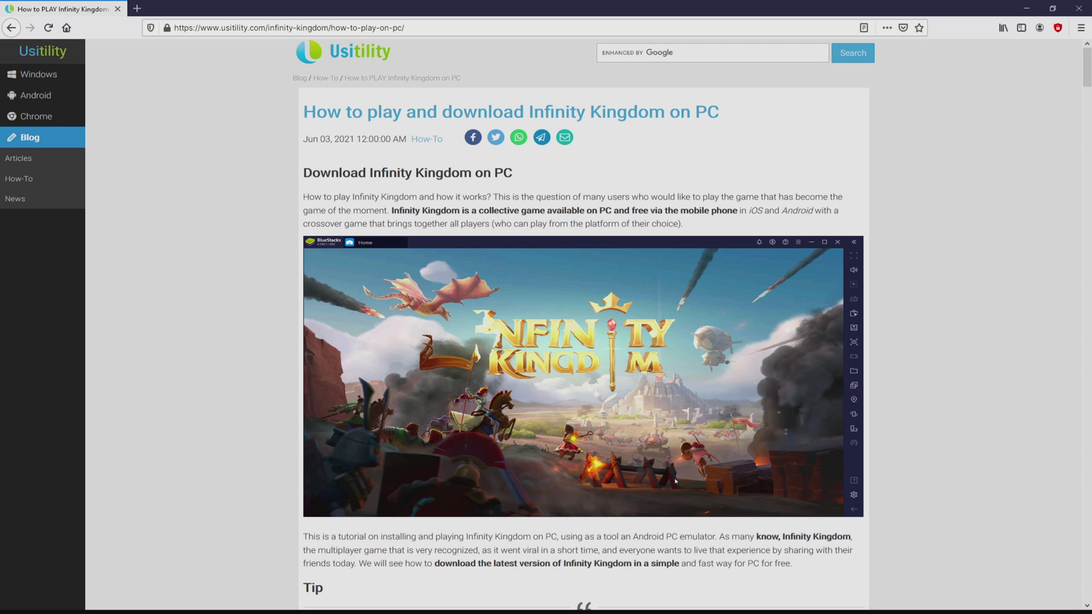
Step: Switch to the browser and download BlueStacks from the Infinity Kingdom page on bluestacks.com
{"action": "scroll", "coordinate": [583, 324], "scroll_direction": "down", "scroll_amount": 3}
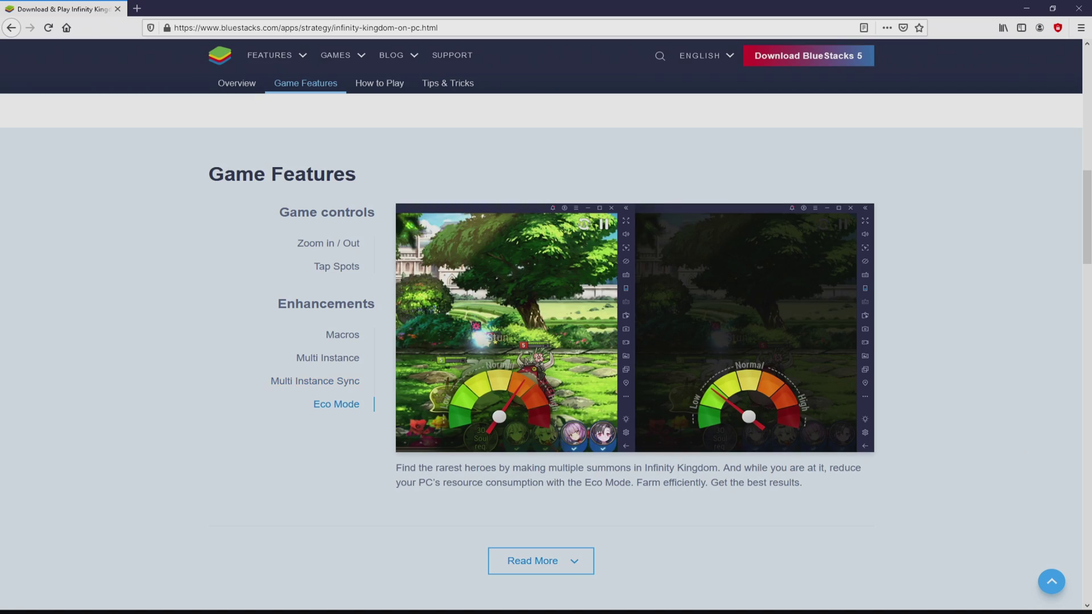
{"action": "key", "text": "Home"}
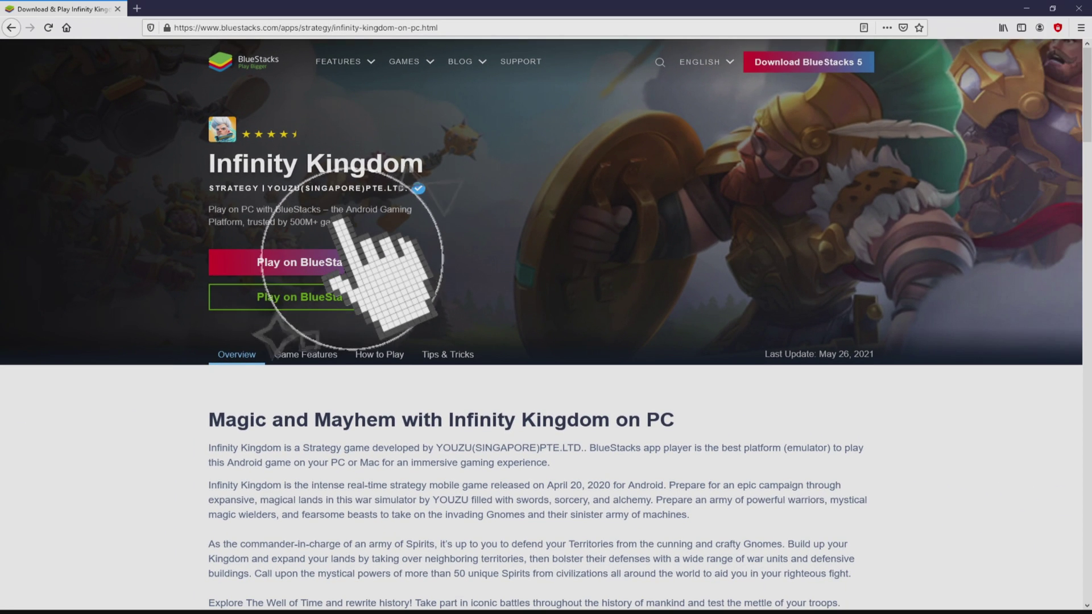
{"action": "left_click", "coordinate": [318, 262]}
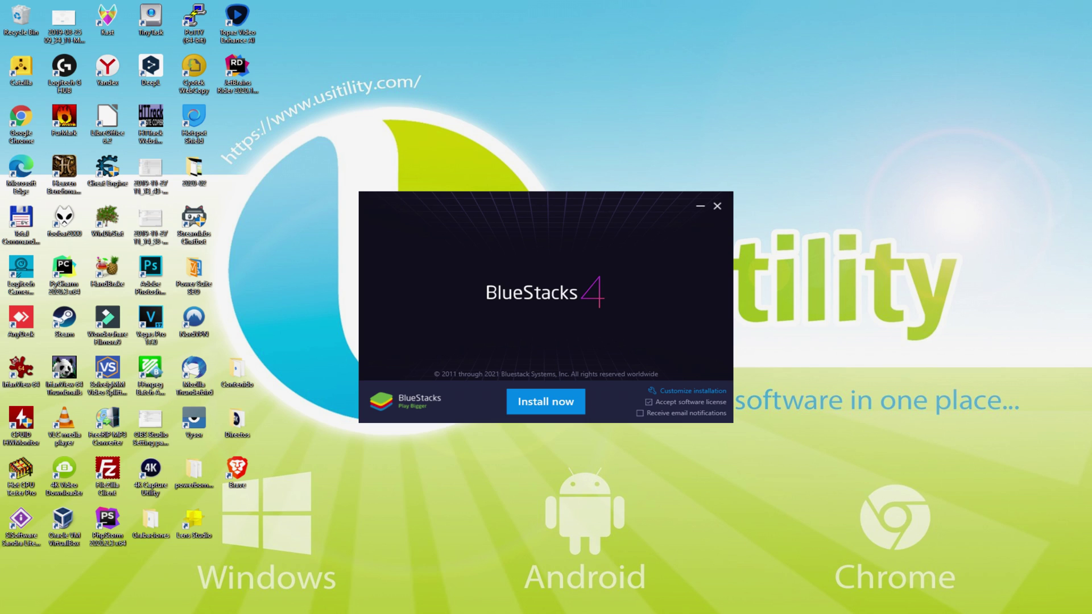
Step: Check the data path in the BlueStacks 4 installer's custom options and start the installation
{"action": "left_click", "coordinate": [687, 387]}
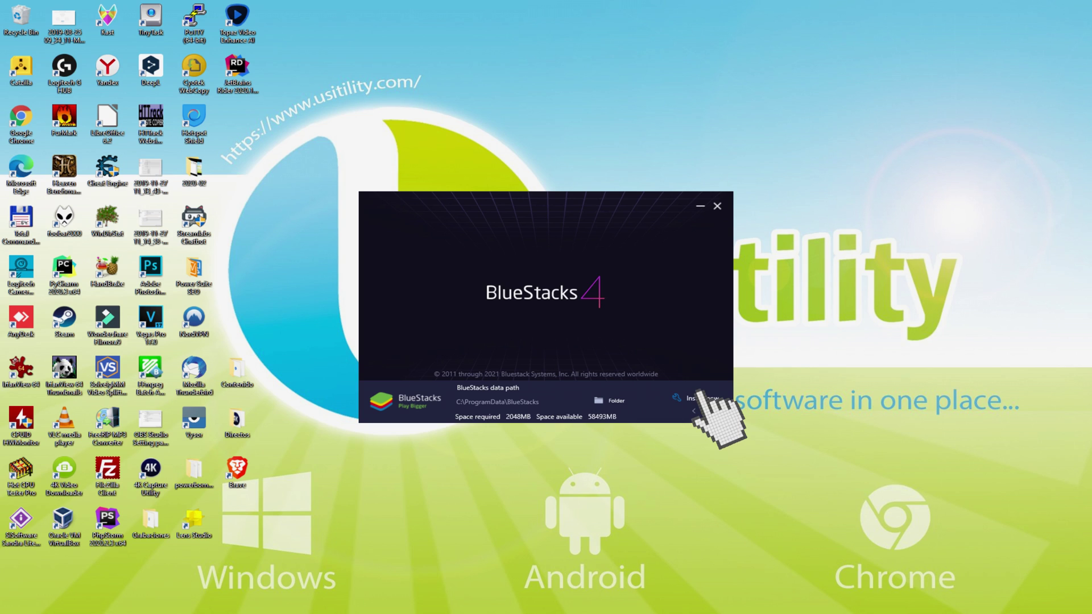
{"action": "left_click", "coordinate": [693, 410]}
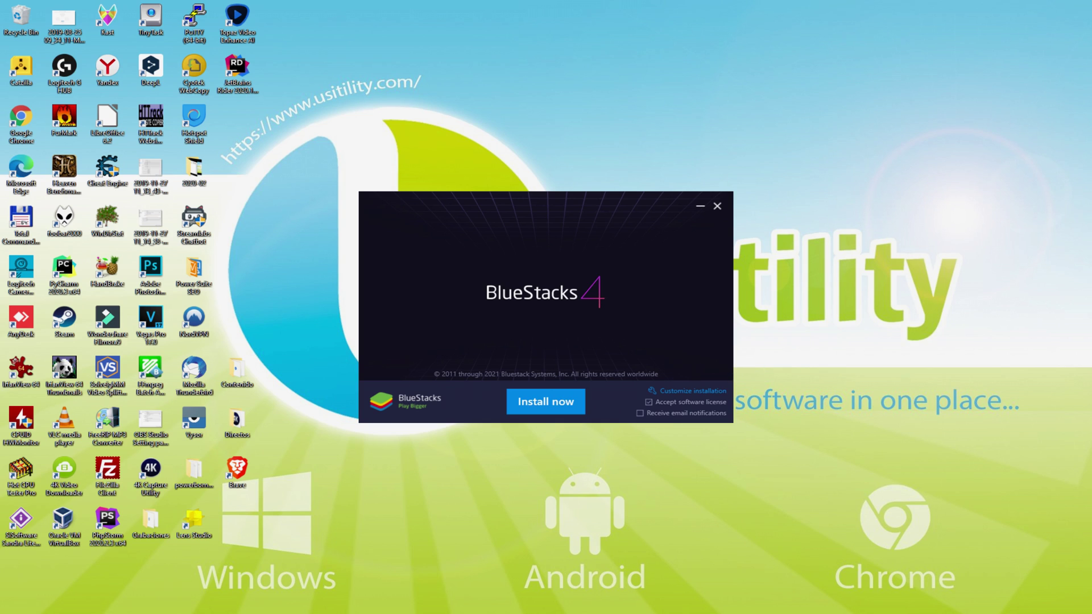
{"action": "left_click", "coordinate": [541, 398]}
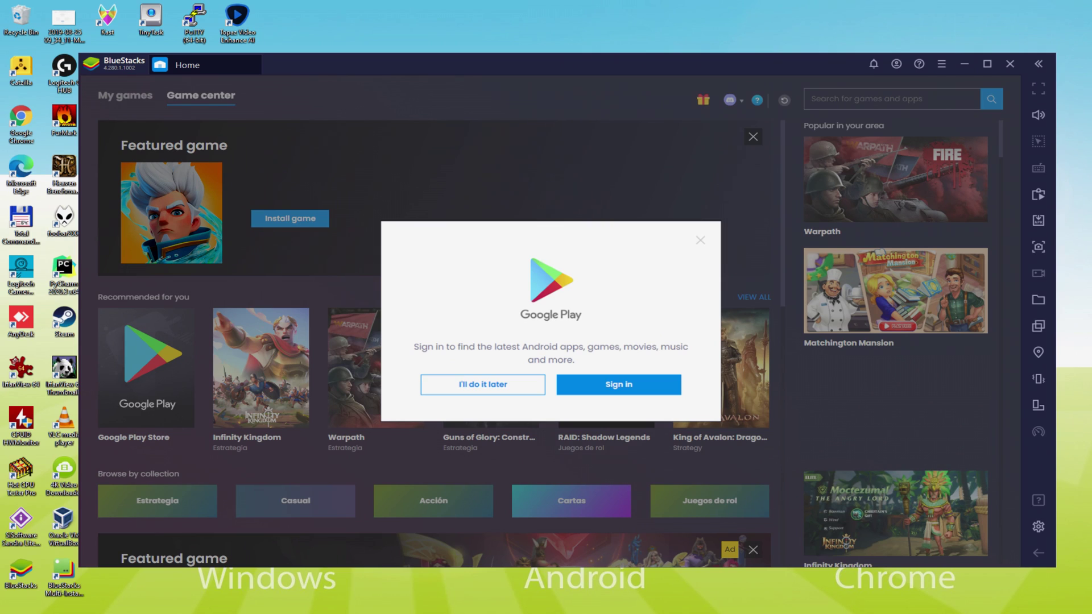
Step: Start signing in to Google Play with a Google account
{"action": "left_click", "coordinate": [617, 380]}
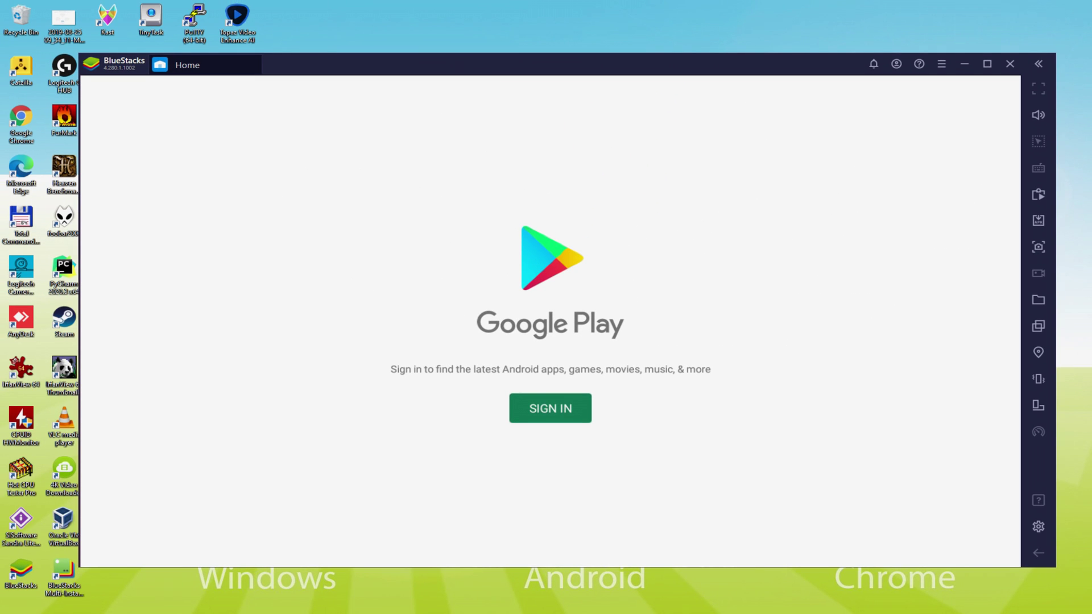
{"action": "left_click", "coordinate": [549, 407]}
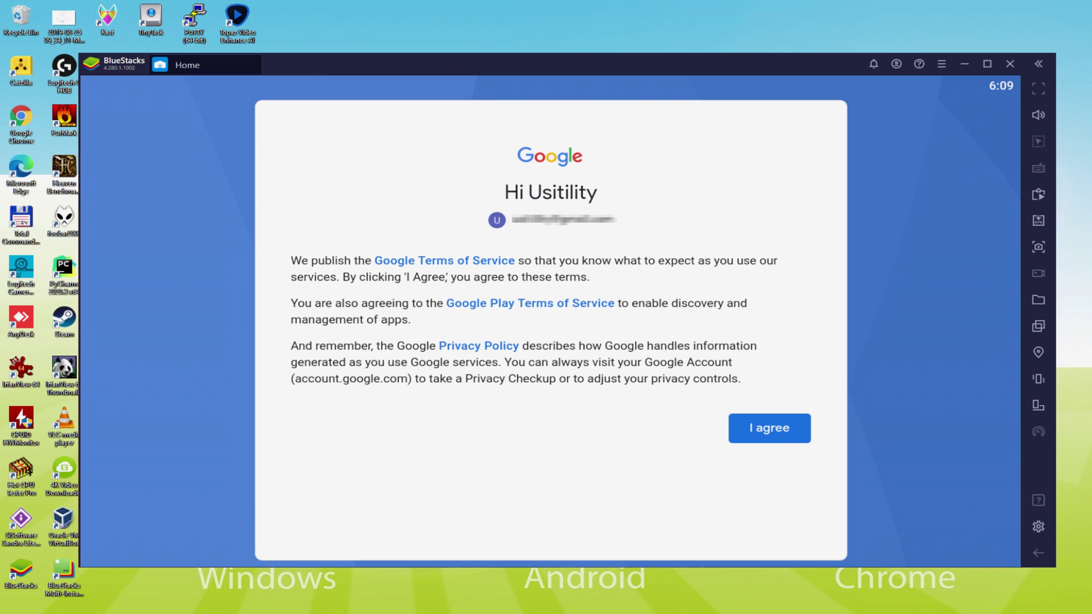
Step: Agree to the Google terms and accept the Google Services settings with backup to Google Drive turned off
{"action": "left_click", "coordinate": [762, 430]}
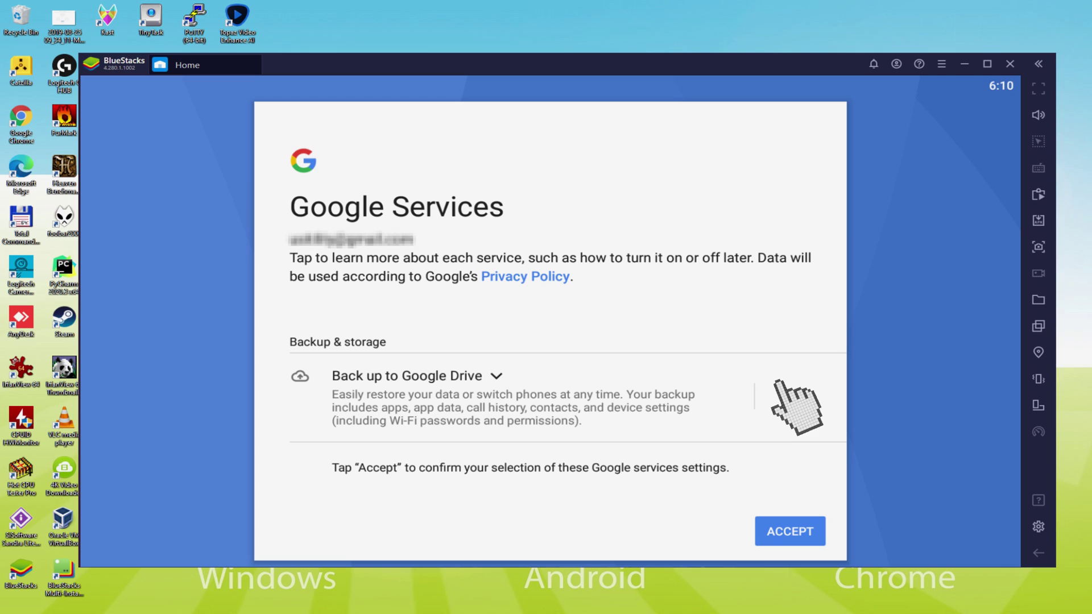
{"action": "left_click", "coordinate": [785, 395]}
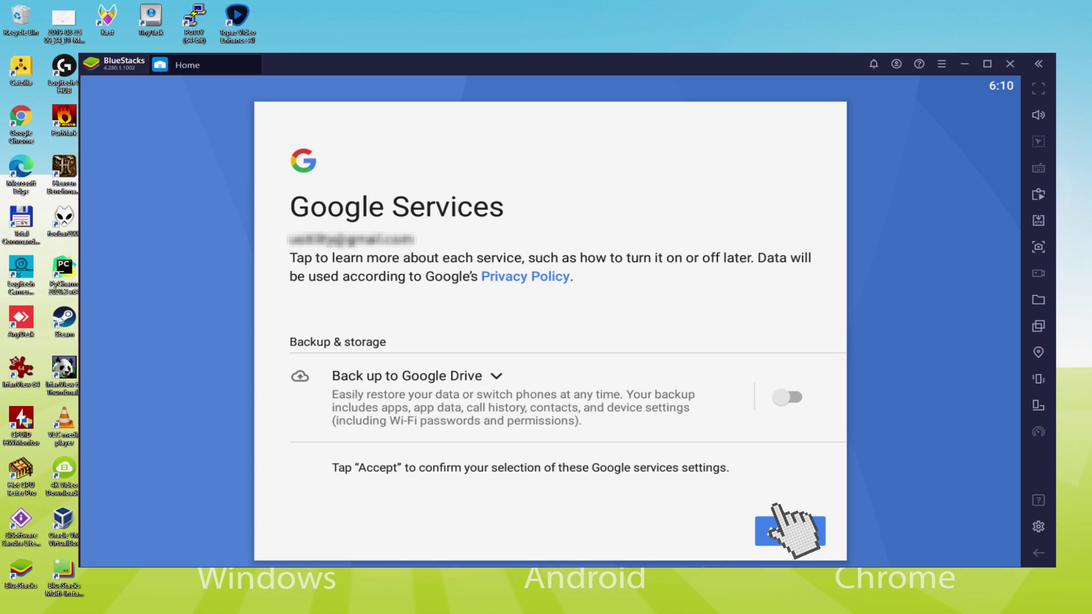
{"action": "left_click", "coordinate": [782, 521]}
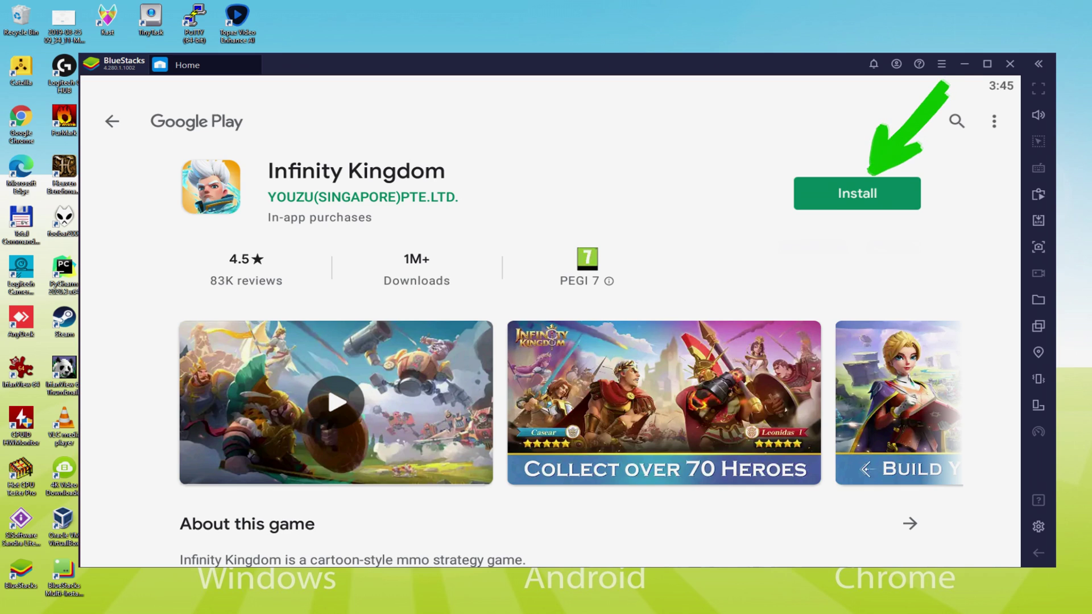
Step: Install Infinity Kingdom from Google Play and launch it from the My games collection
{"action": "left_click", "coordinate": [857, 193]}
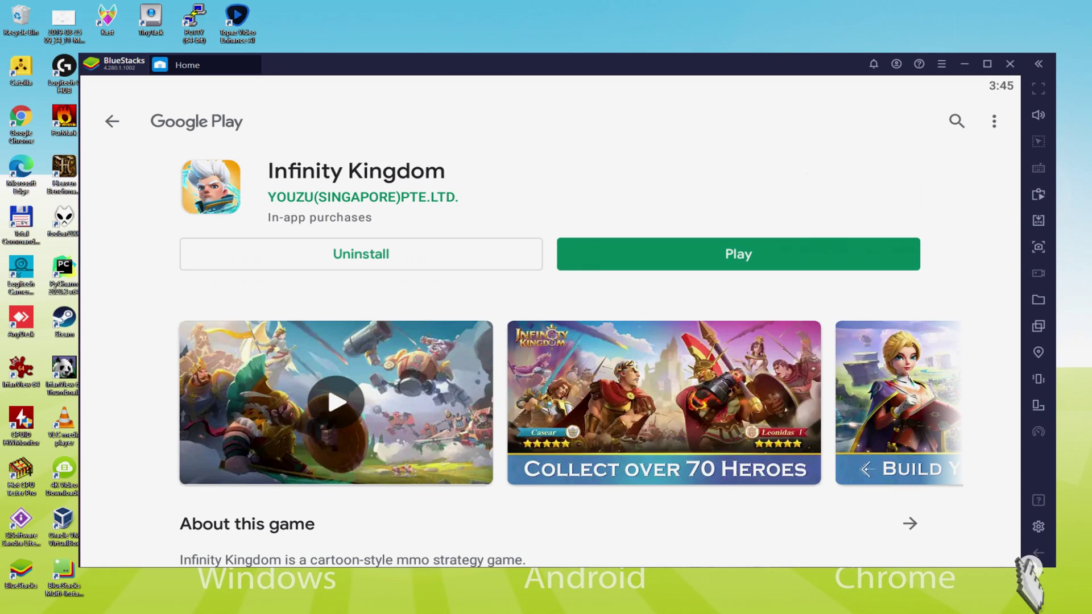
{"action": "left_click", "coordinate": [999, 481]}
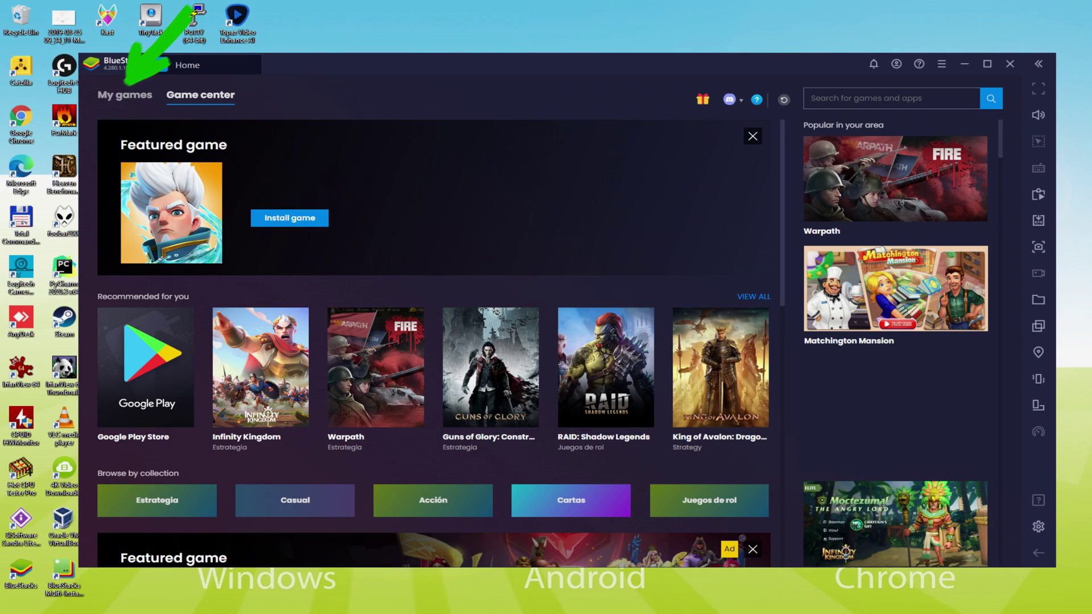
{"action": "left_click", "coordinate": [126, 95]}
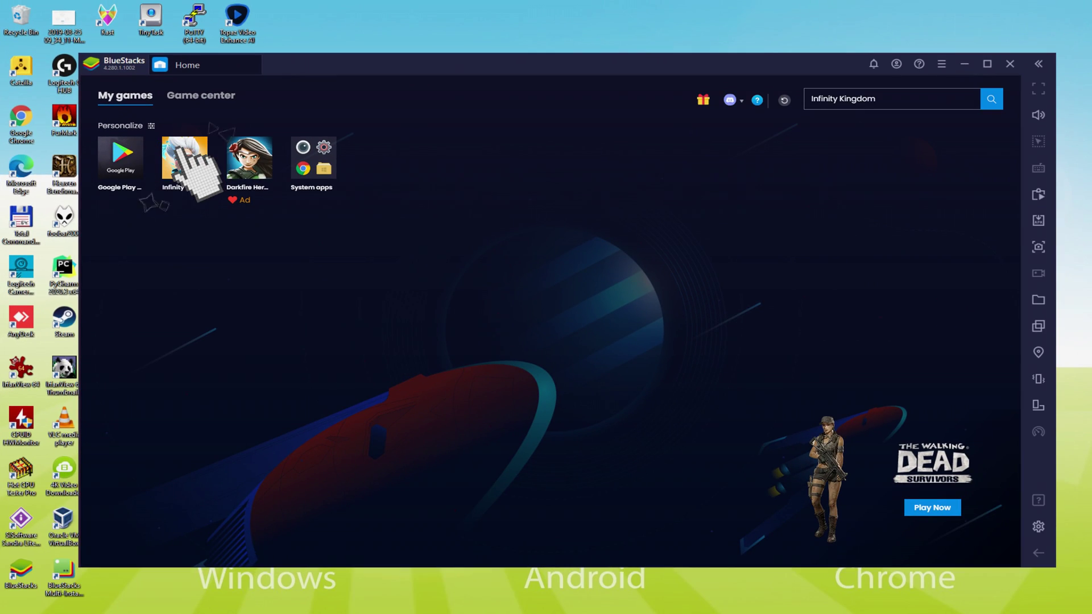
{"action": "left_click", "coordinate": [480, 296]}
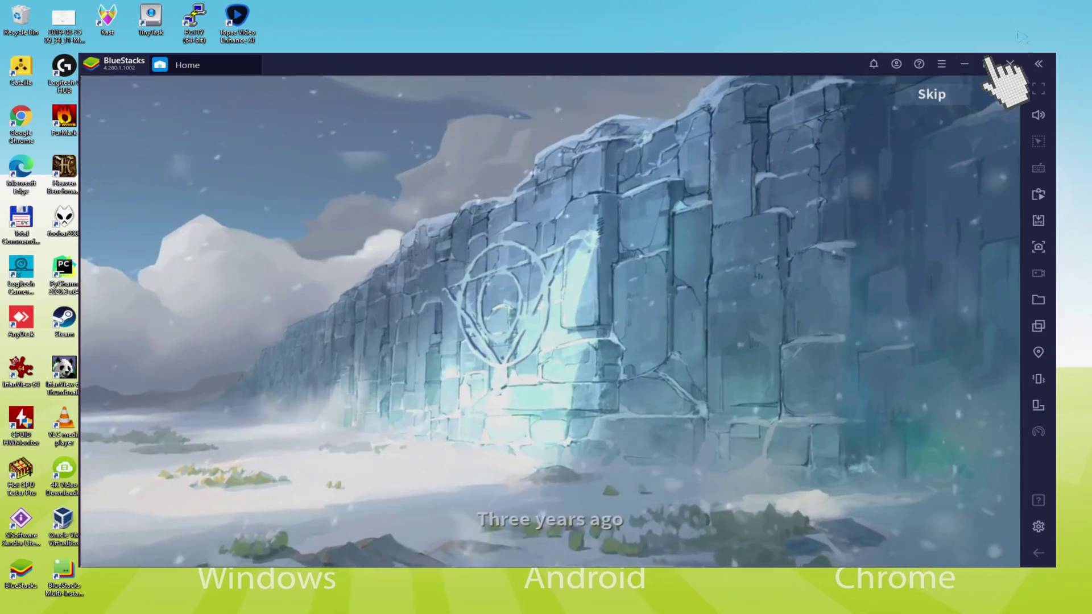
Step: Skip the opening cutscene and advance through Grace's welcome dialogue
{"action": "left_click", "coordinate": [909, 115]}
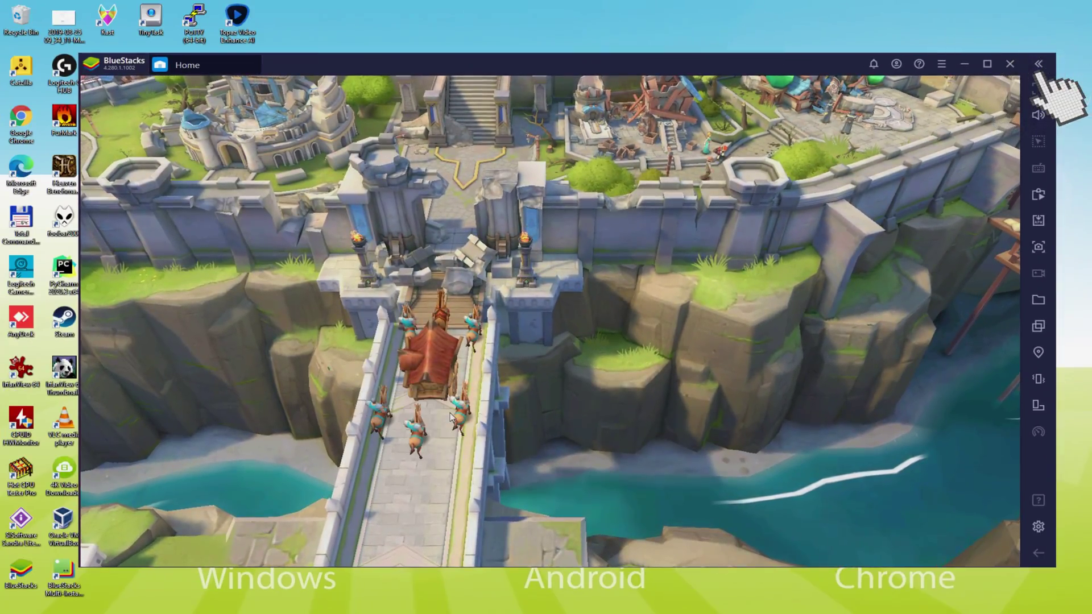
{"action": "left_click", "coordinate": [987, 128]}
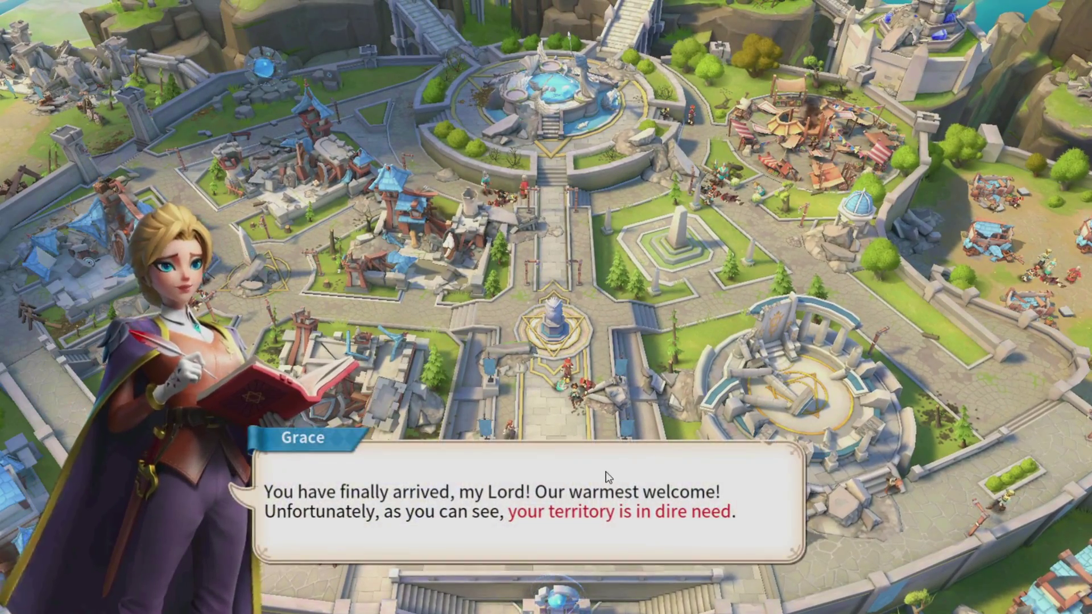
{"action": "left_click", "coordinate": [606, 475]}
{"action": "left_click", "coordinate": [607, 478]}
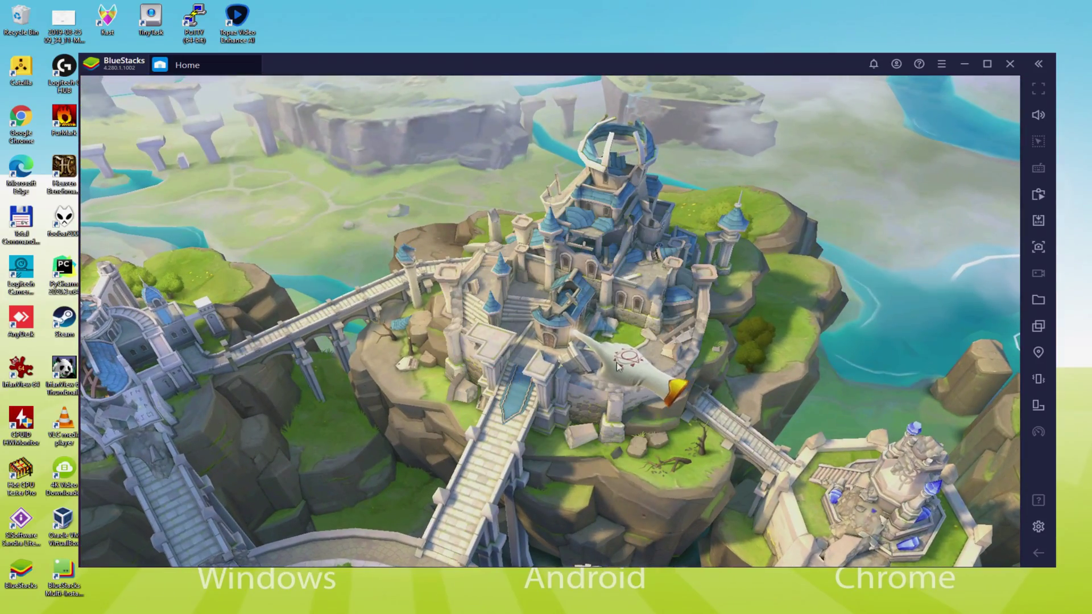
Step: Select the ruined castle highlighted by the tutorial guide
{"action": "left_click", "coordinate": [557, 328]}
{"action": "left_click", "coordinate": [290, 431]}
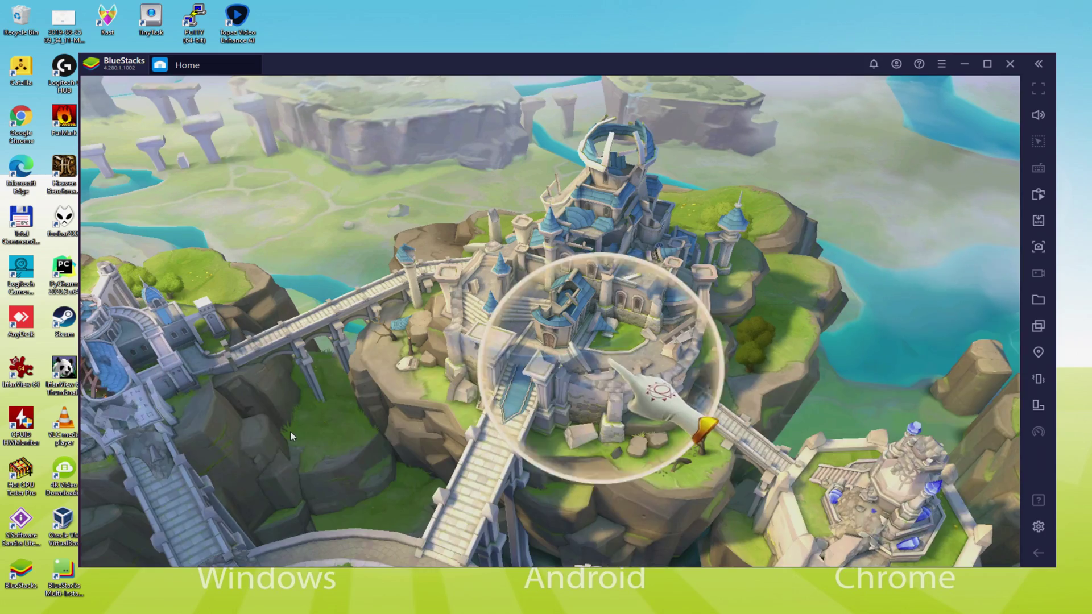
{"action": "left_click", "coordinate": [597, 367]}
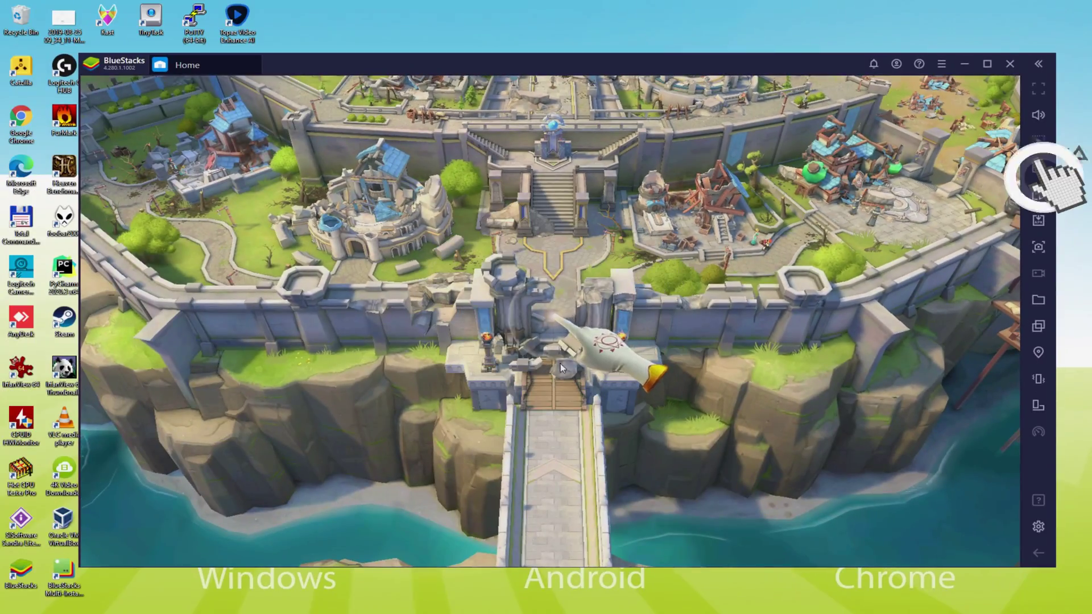
Step: Display the controls editor, confirm the repair of the city gate and close the editor
{"action": "key", "text": "ctrl+shift+a"}
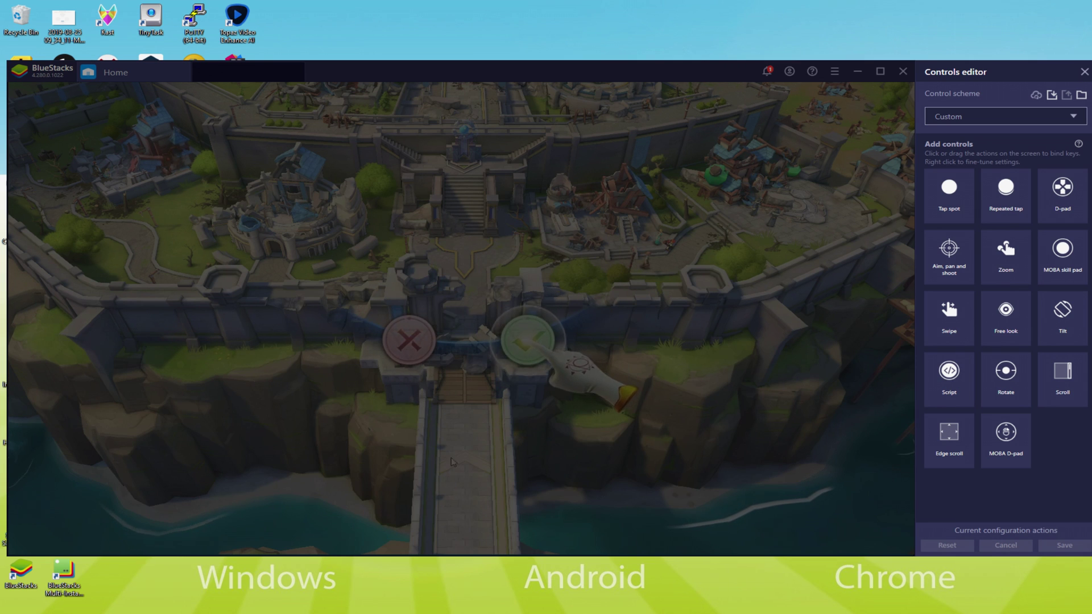
{"action": "left_click", "coordinate": [530, 344]}
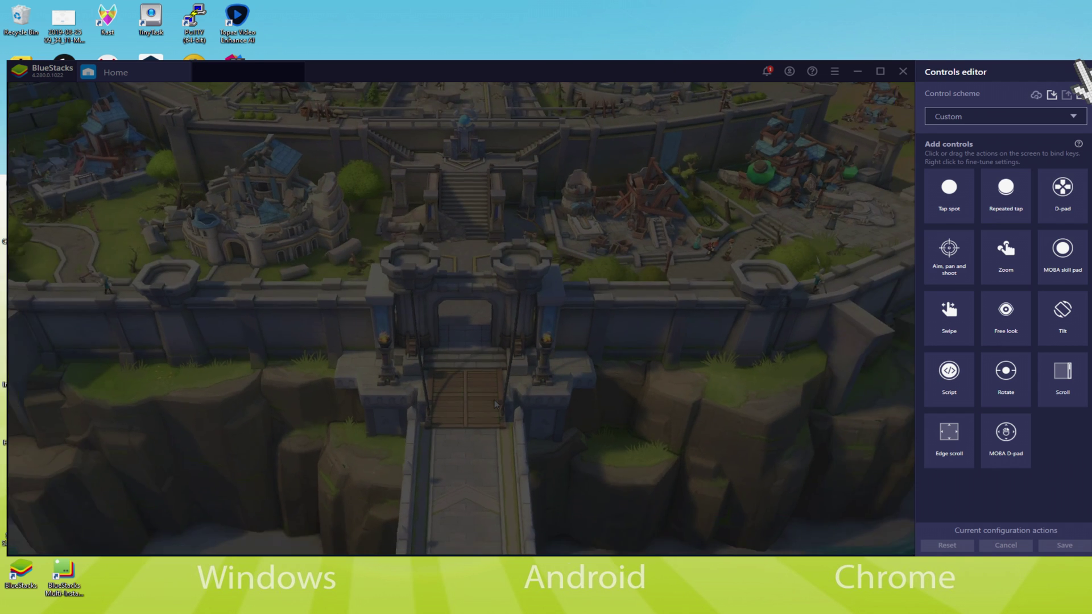
{"action": "key", "text": "ctrl+shift+a"}
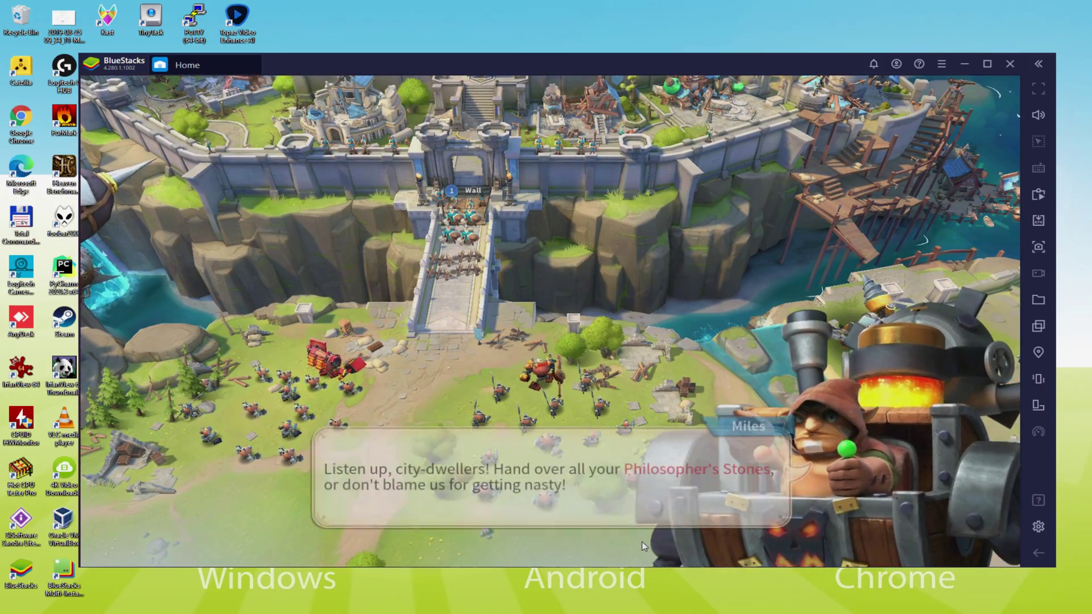
Step: Advance through the dialogue of Miles and Lancelot about the attack on the city
{"action": "left_click", "coordinate": [602, 471]}
{"action": "left_click", "coordinate": [601, 470]}
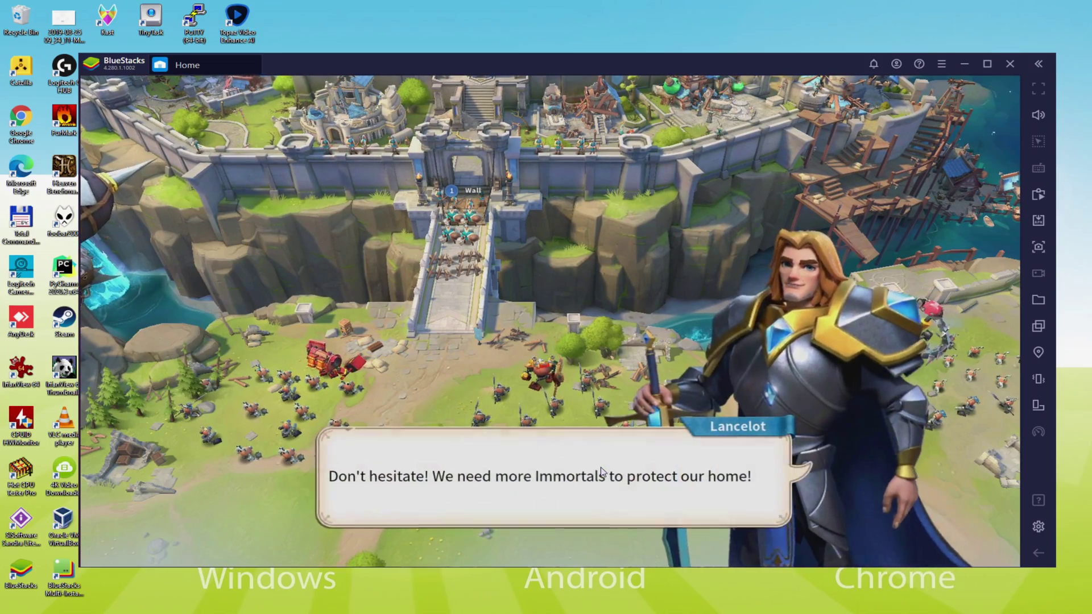
{"action": "left_click", "coordinate": [601, 466]}
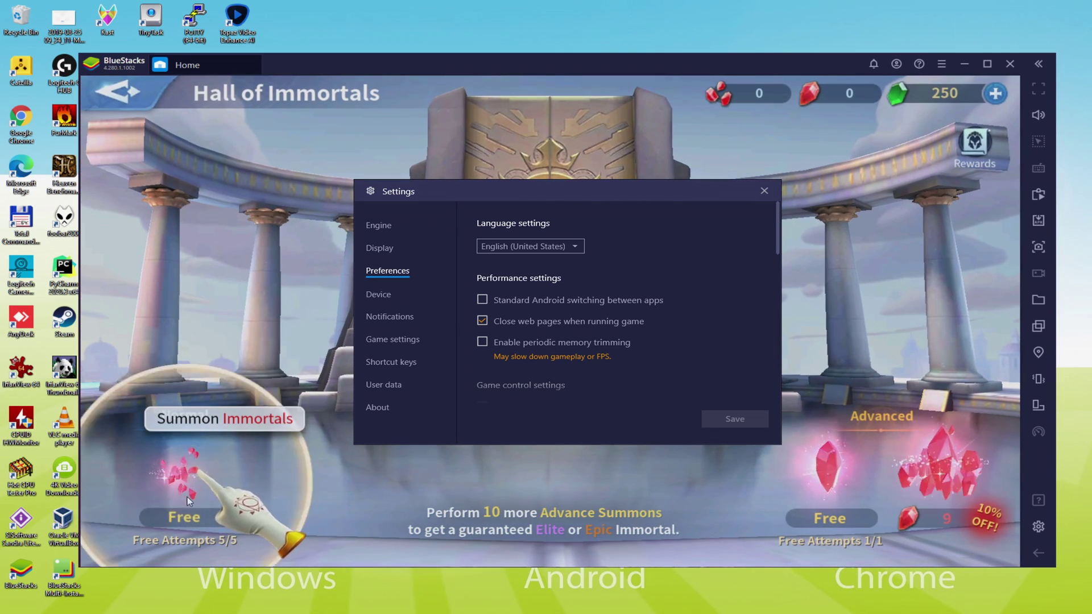
Step: Use a free normal summon in the Hall of Immortals, confirm the summoned Immortal and return to the city
{"action": "left_click", "coordinate": [189, 500]}
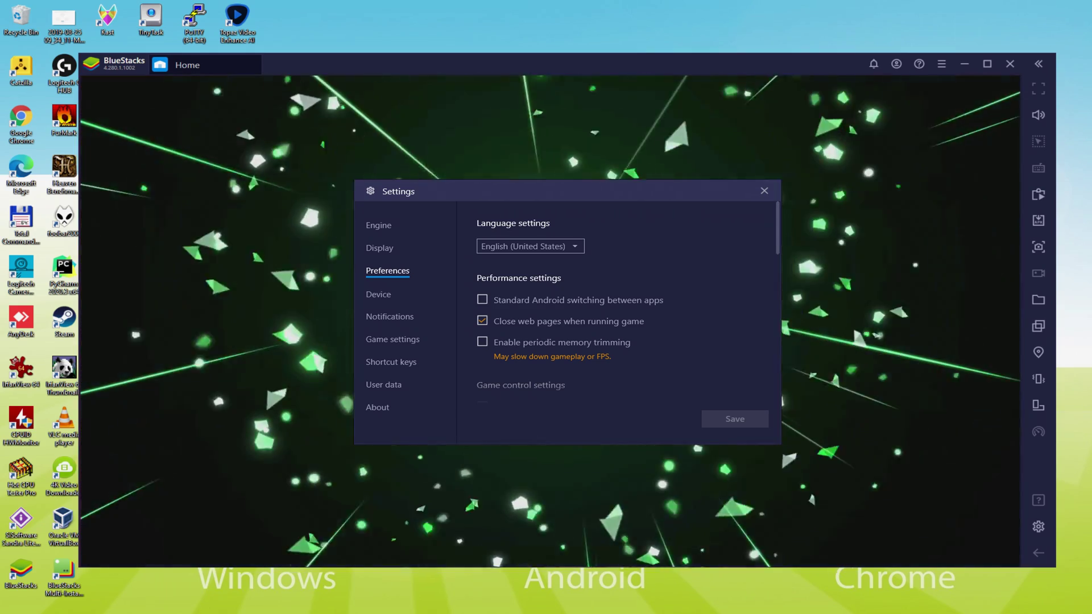
{"action": "key", "text": "Escape"}
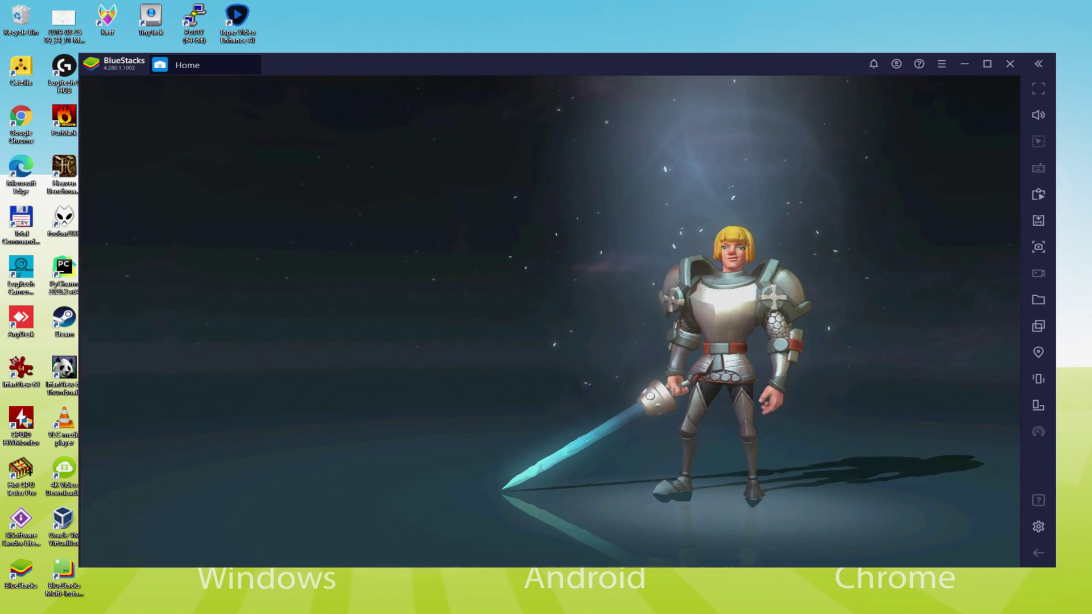
{"action": "left_click", "coordinate": [188, 506]}
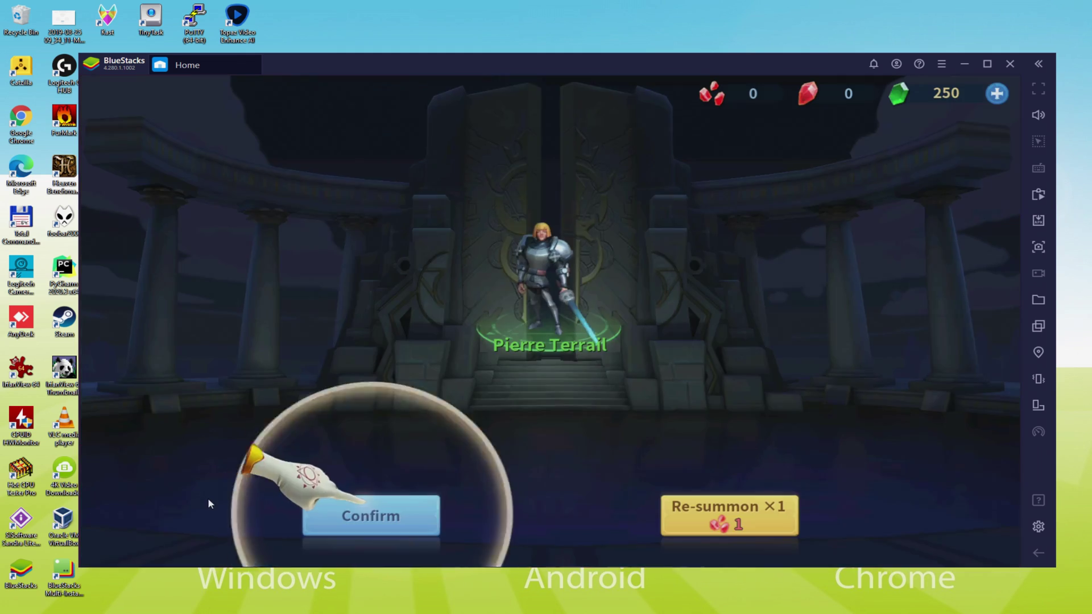
{"action": "left_click", "coordinate": [347, 513]}
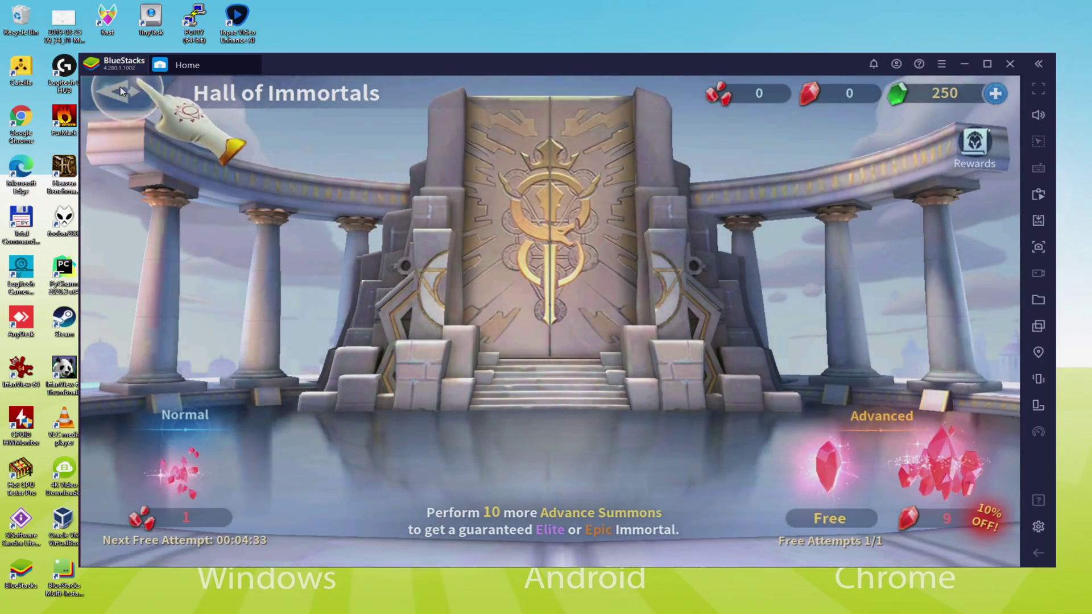
{"action": "left_click", "coordinate": [121, 91]}
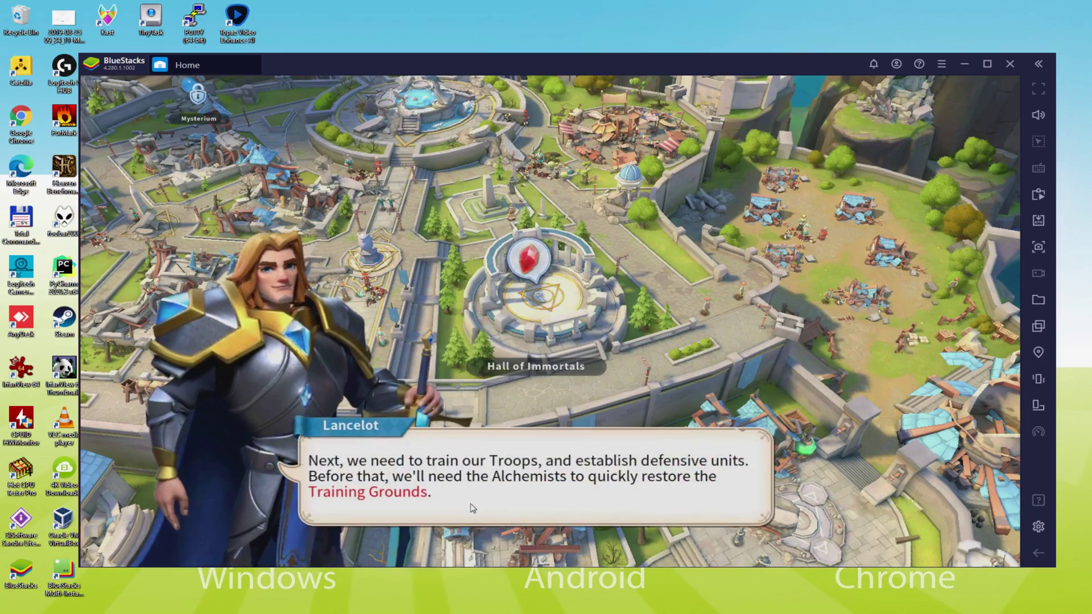
Step: Advance Lancelot's dialogue, close the emulator settings and open troop training for the Cavalry Barracks
{"action": "left_click", "coordinate": [468, 503]}
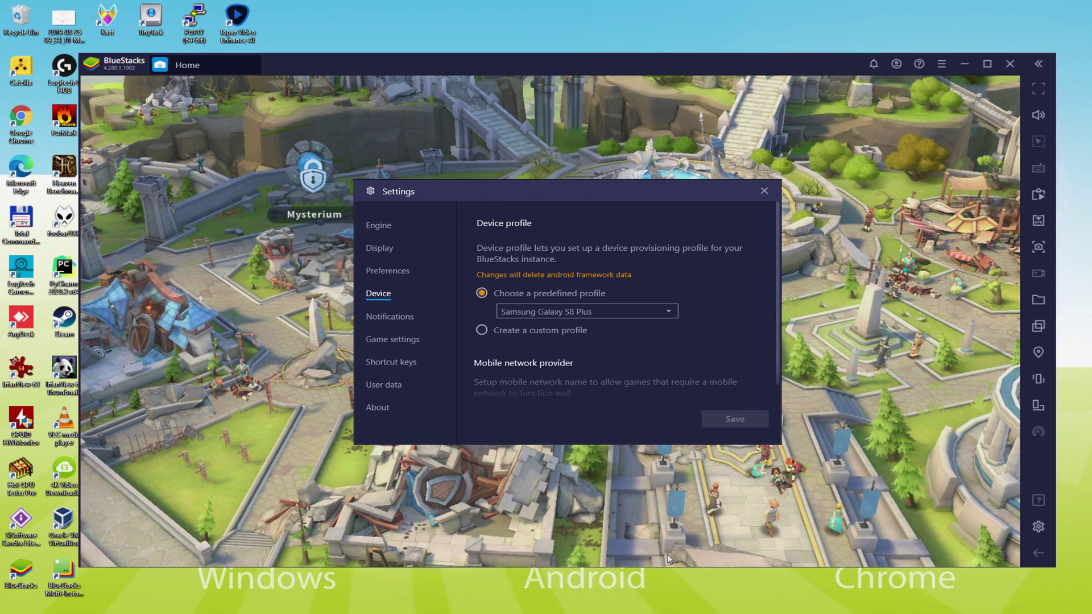
{"action": "key", "text": "Escape"}
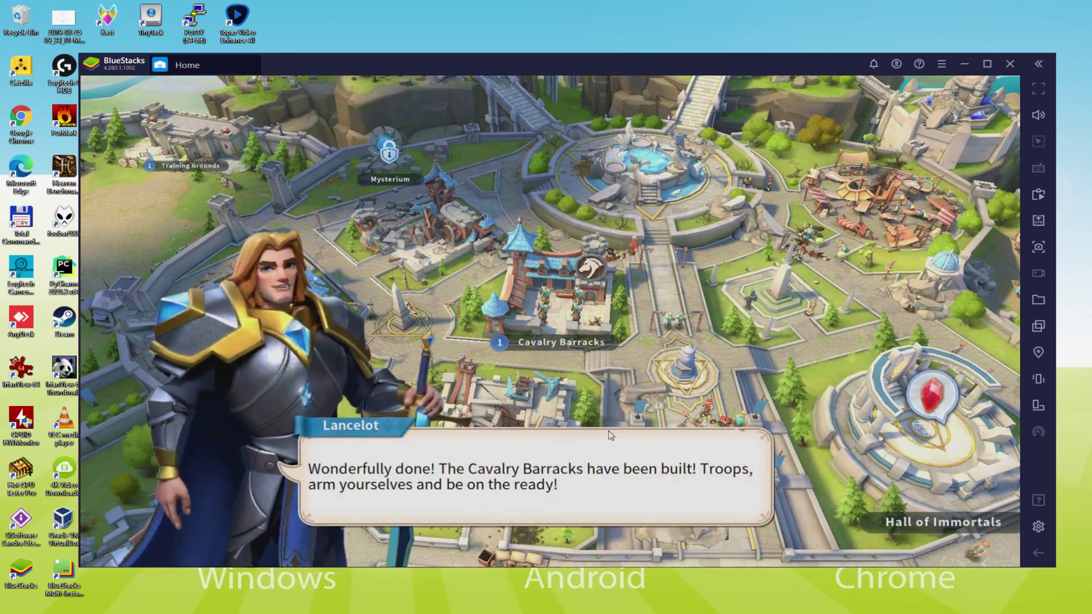
{"action": "left_click", "coordinate": [578, 317]}
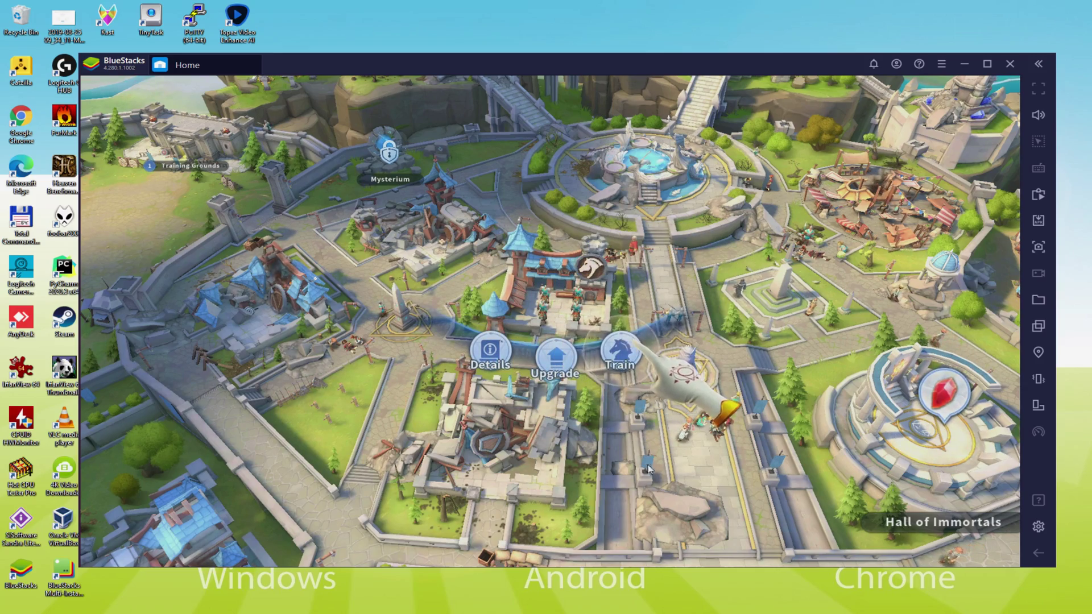
{"action": "left_click", "coordinate": [620, 354]}
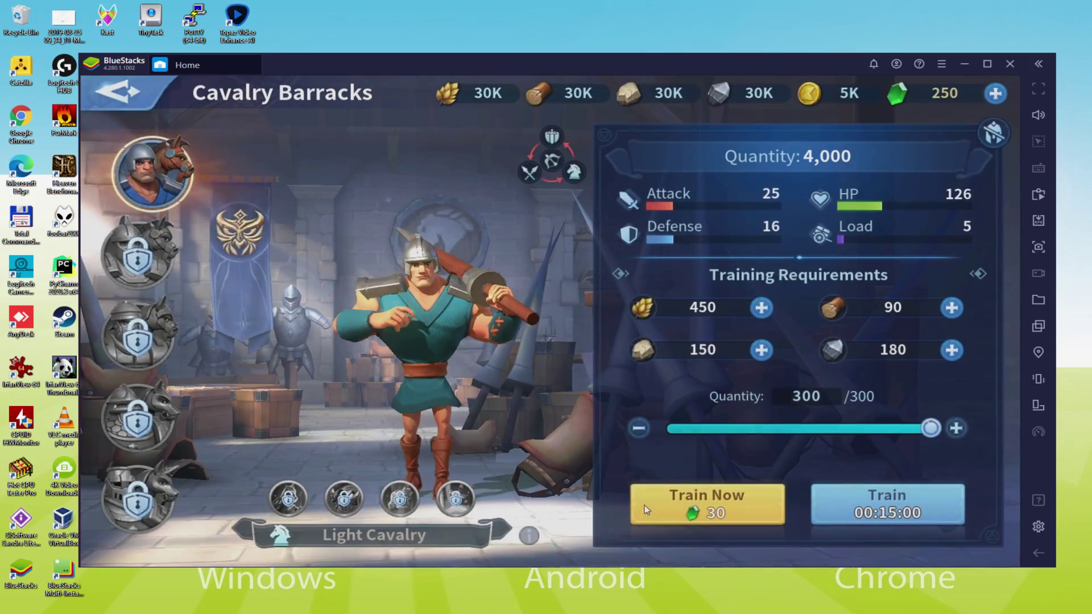
Step: Train 300 Light Cavalry, finish the training with the one-tap speedup and collect the trained troops from the Cavalry Barracks
{"action": "left_click", "coordinate": [885, 500]}
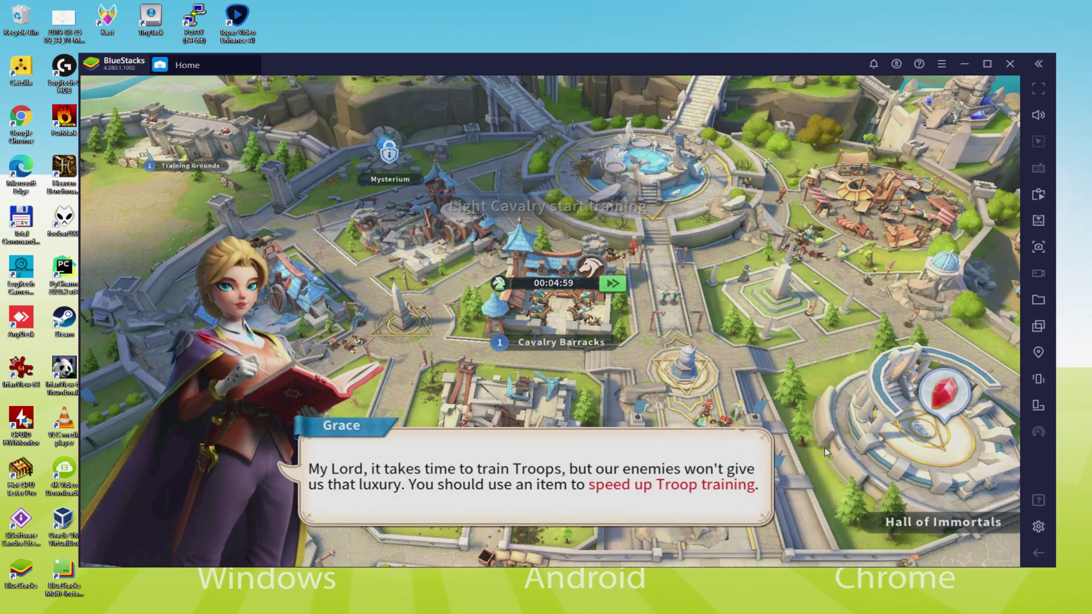
{"action": "left_click", "coordinate": [827, 452]}
{"action": "left_click", "coordinate": [612, 286]}
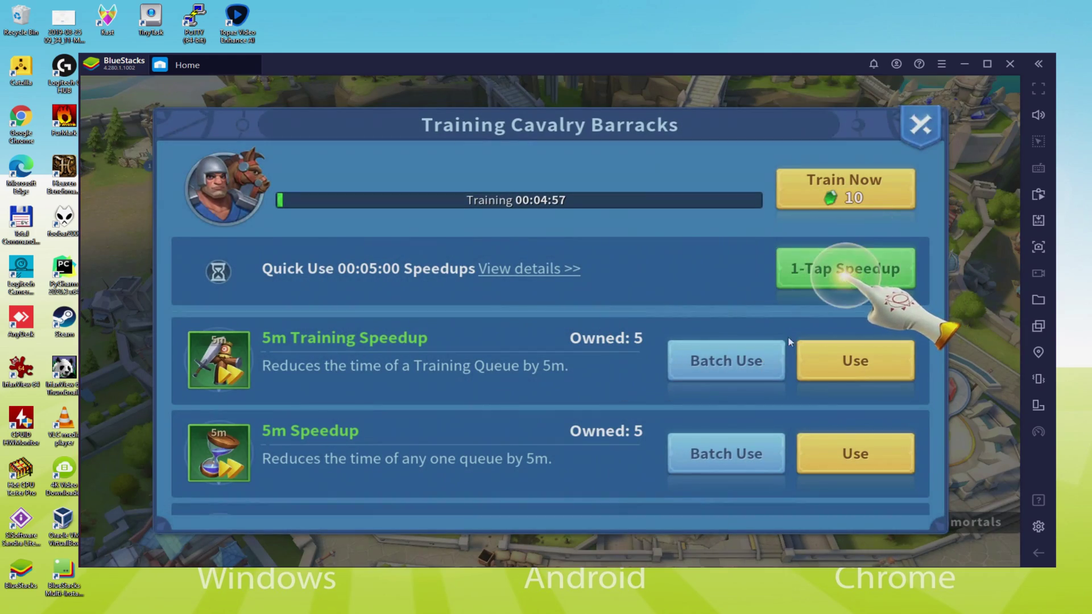
{"action": "left_click", "coordinate": [878, 276]}
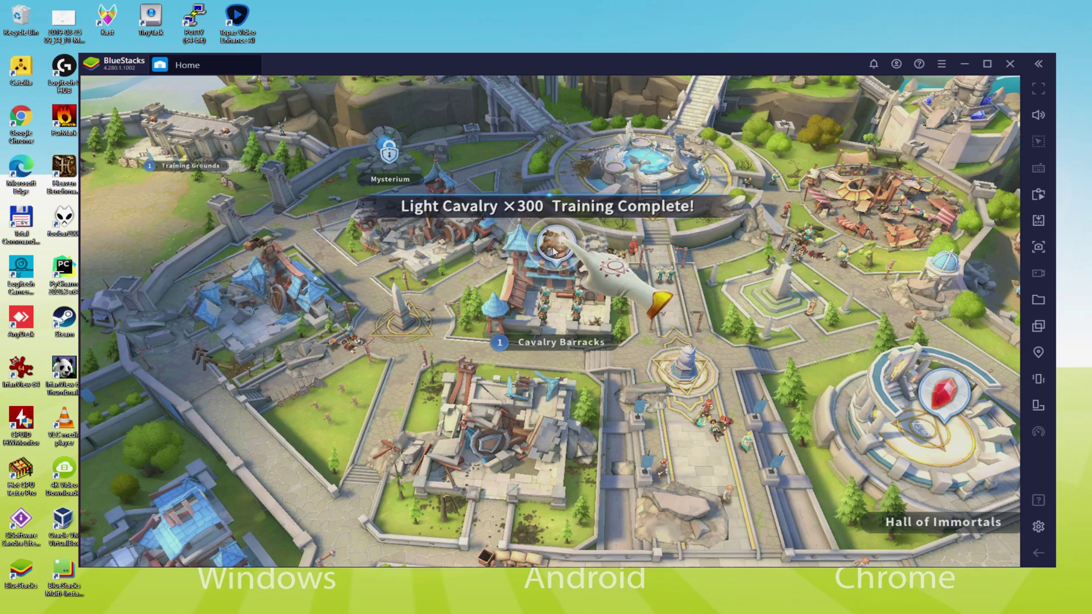
{"action": "left_click", "coordinate": [553, 251]}
{"action": "left_click", "coordinate": [637, 432]}
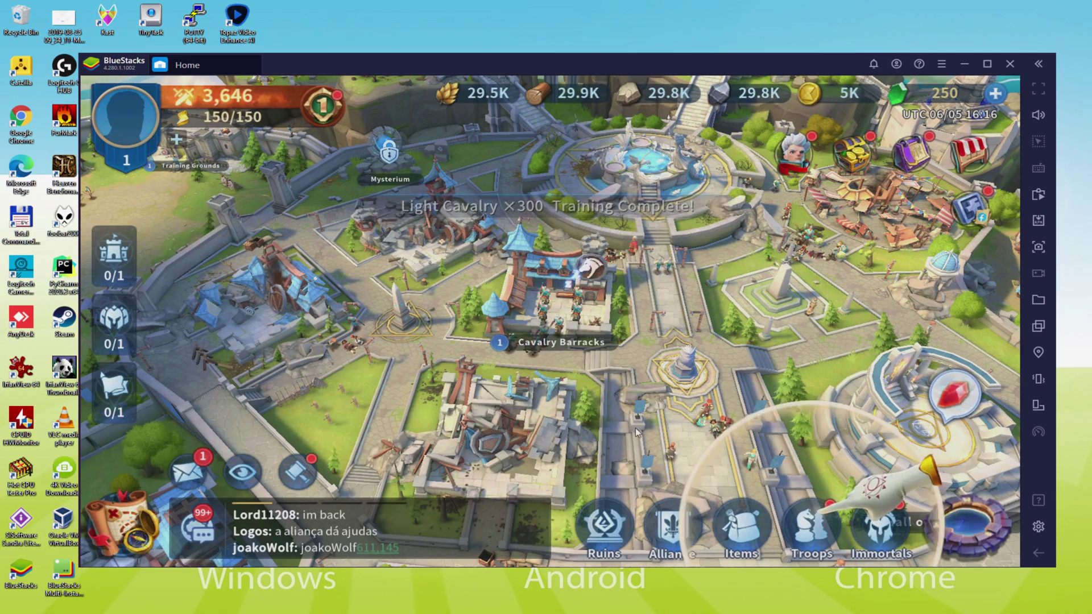
Step: Place Pierre Terrail on the empty front slot of troop formation I beside Lancelot and return to the city
{"action": "left_click", "coordinate": [813, 528]}
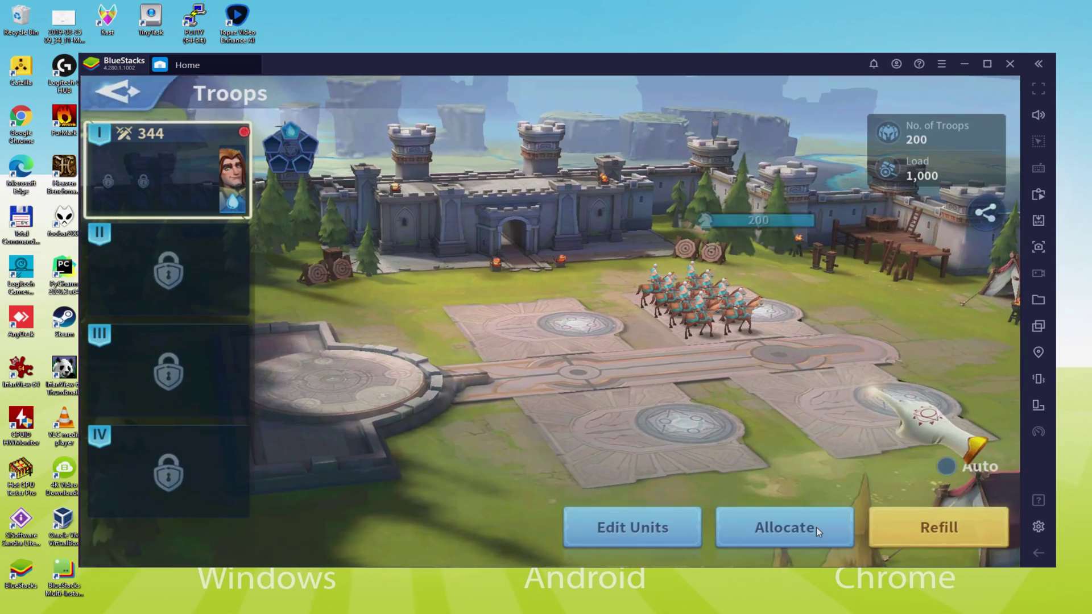
{"action": "left_click", "coordinate": [905, 392]}
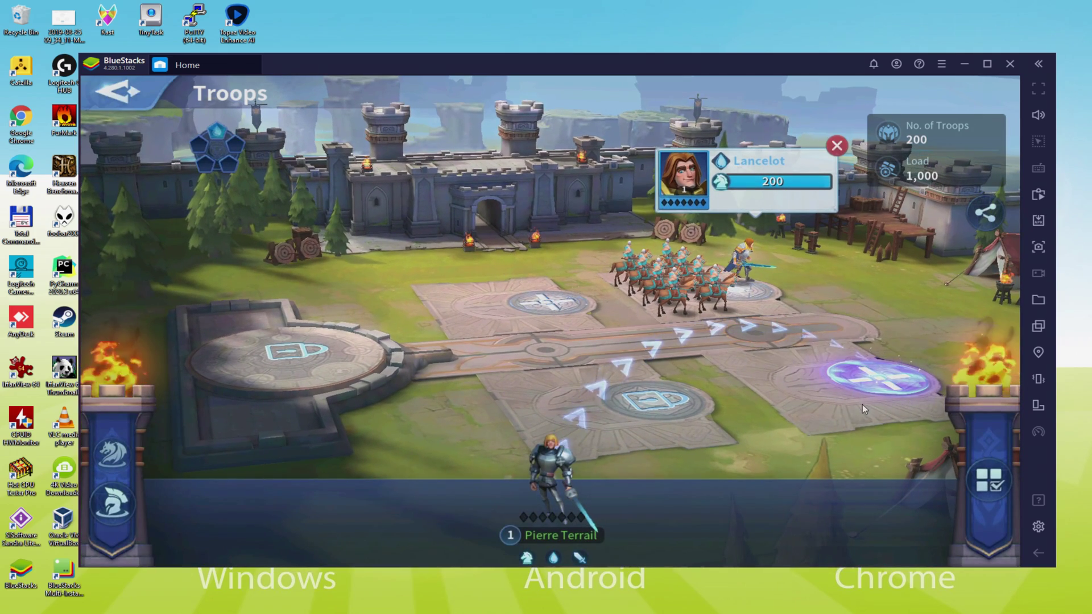
{"action": "left_click_drag", "start_coordinate": [579, 481], "coordinate": [663, 375]}
{"action": "left_click_drag", "start_coordinate": [880, 372], "coordinate": [874, 376]}
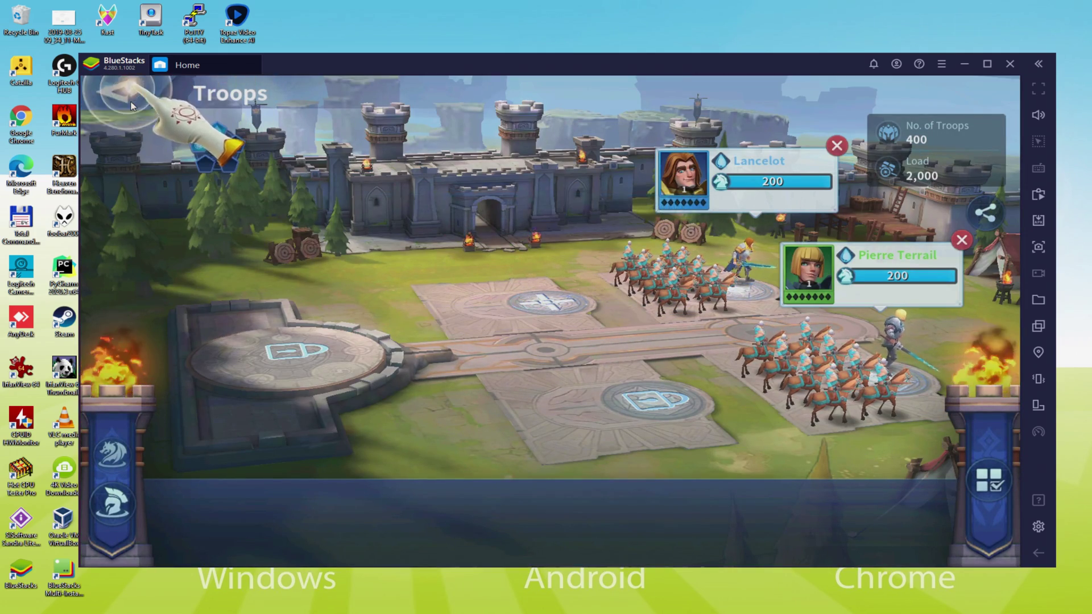
{"action": "left_click", "coordinate": [130, 103]}
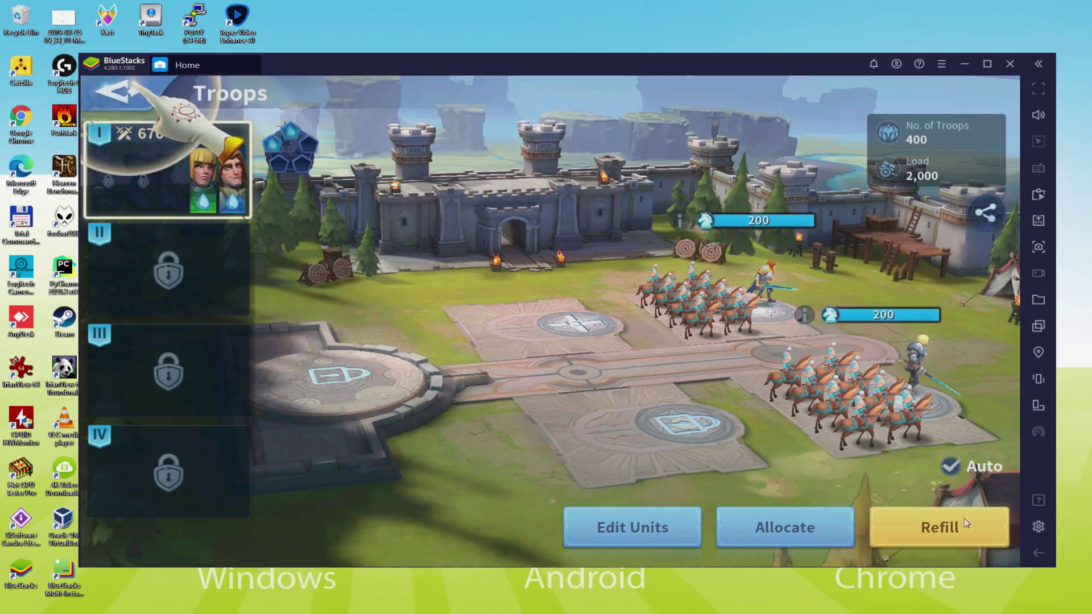
{"action": "left_click", "coordinate": [114, 98]}
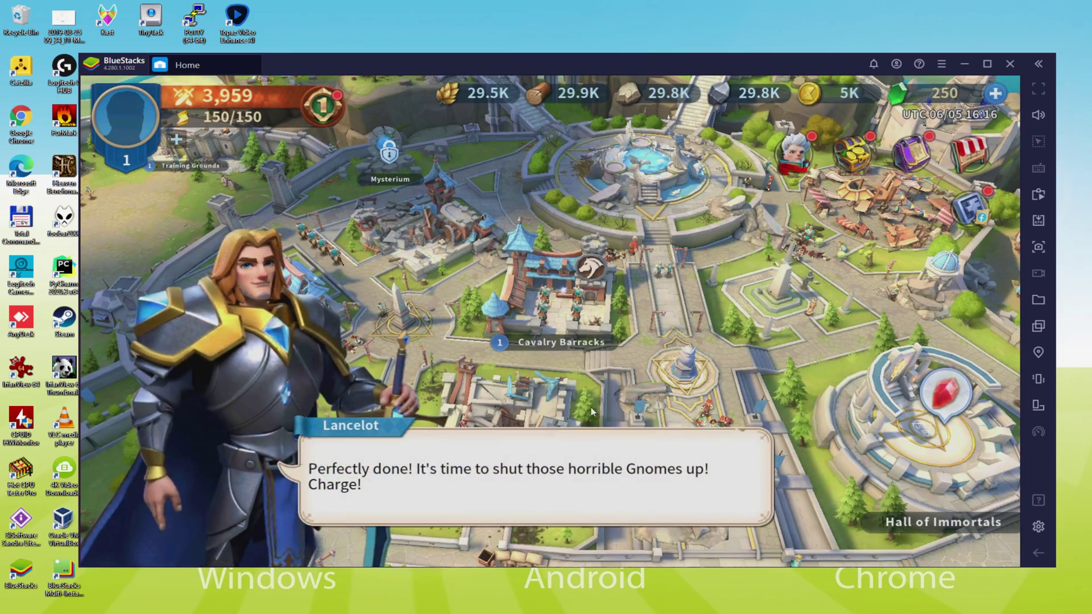